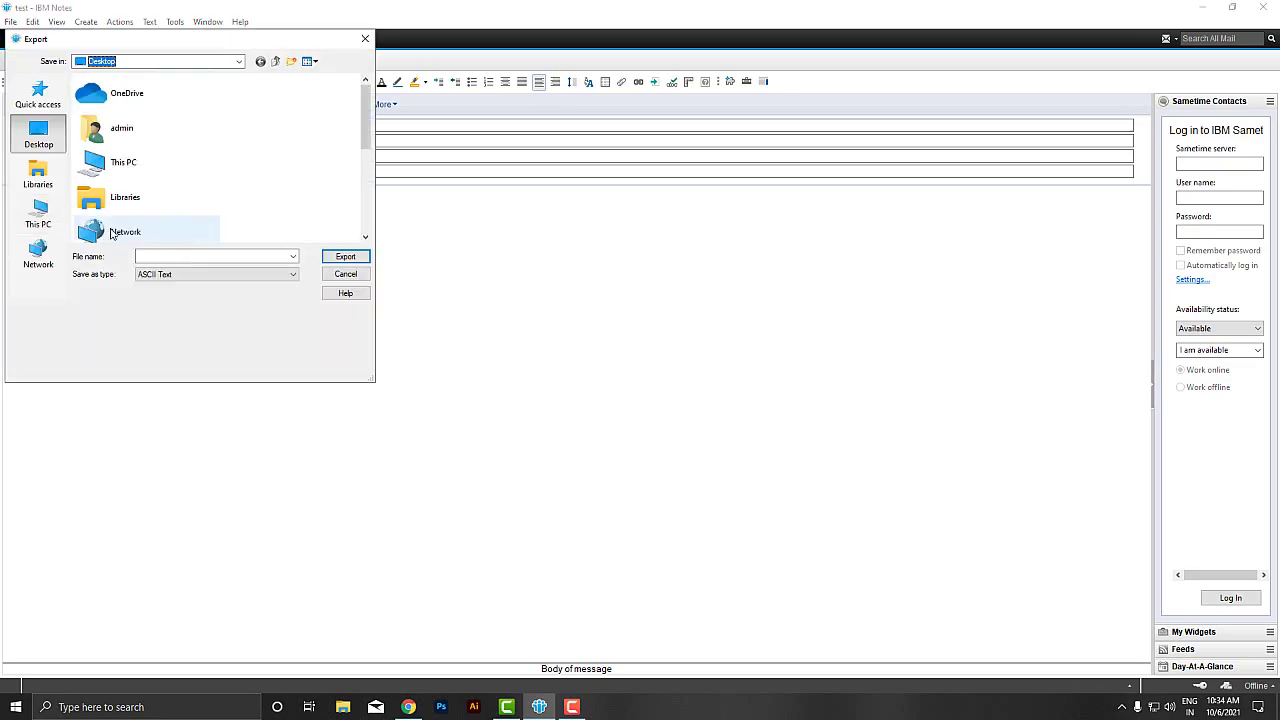
Export the test message from IBM Notes as testfile.csv on the Desktop, accepting the text export settings
{"action": "type", "text": "s"}
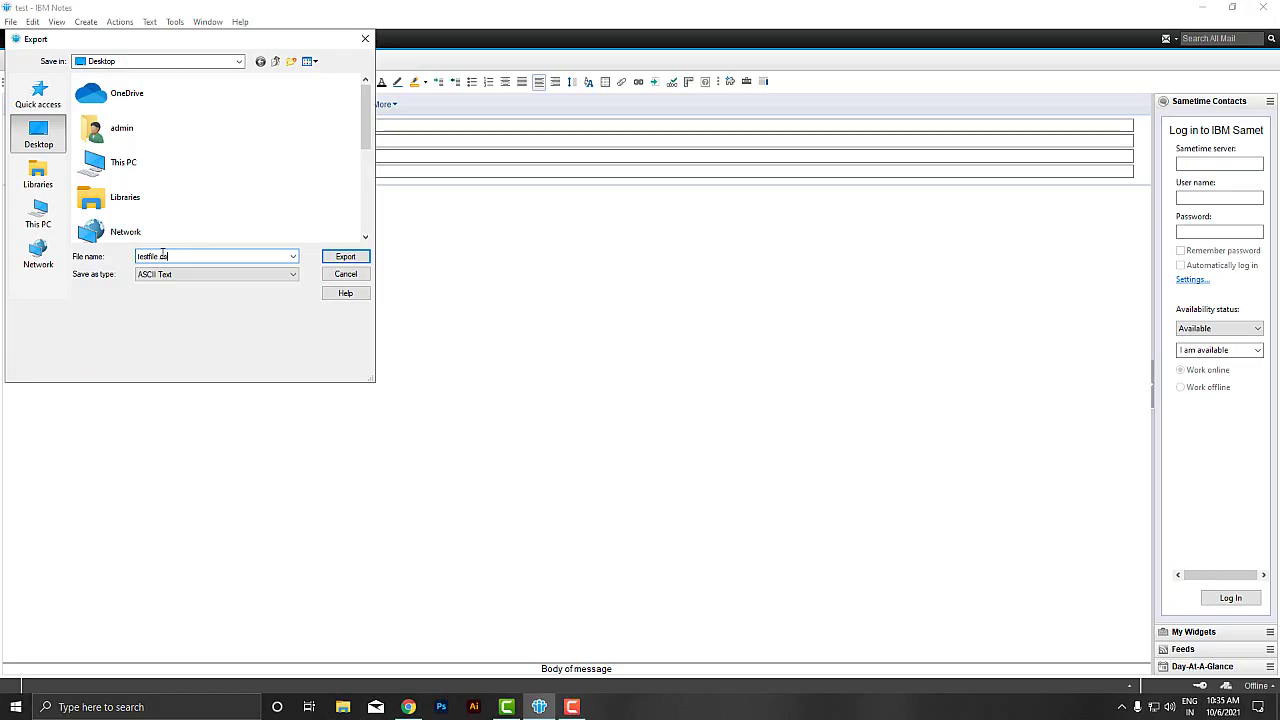
{"action": "type", "text": "adfdsv"}
{"action": "left_click", "coordinate": [325, 259]}
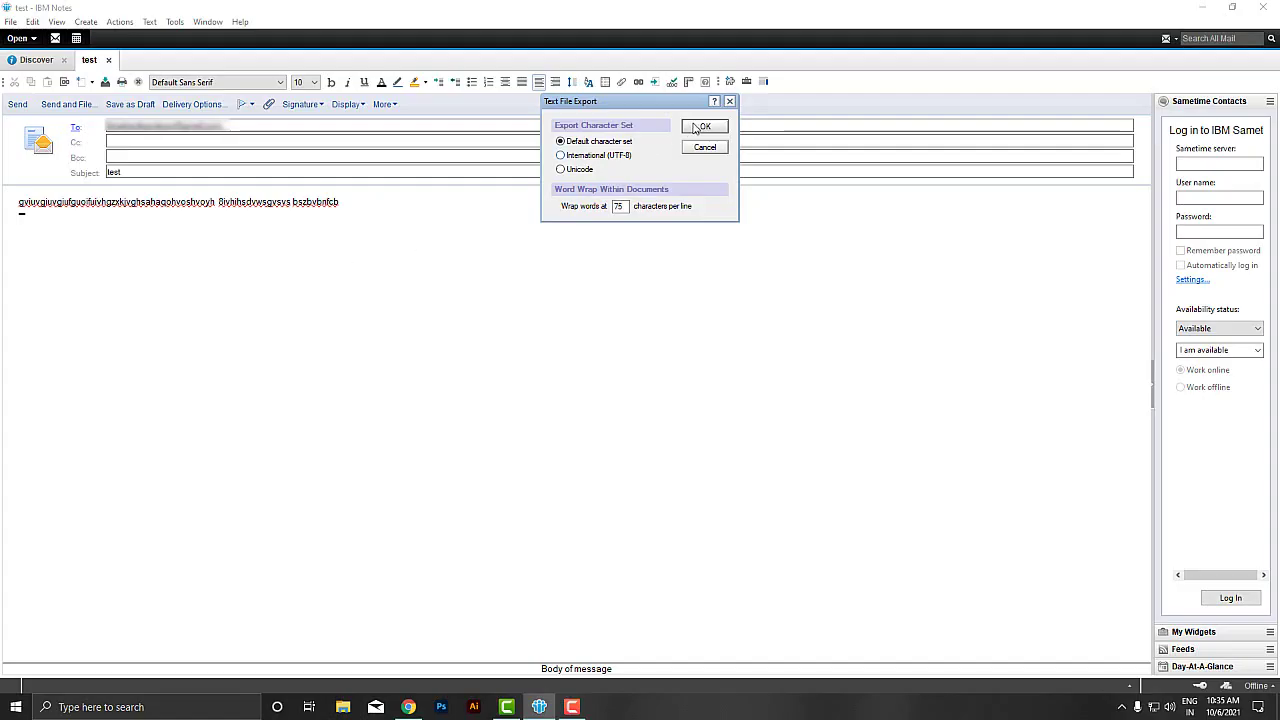
{"action": "left_click", "coordinate": [698, 127]}
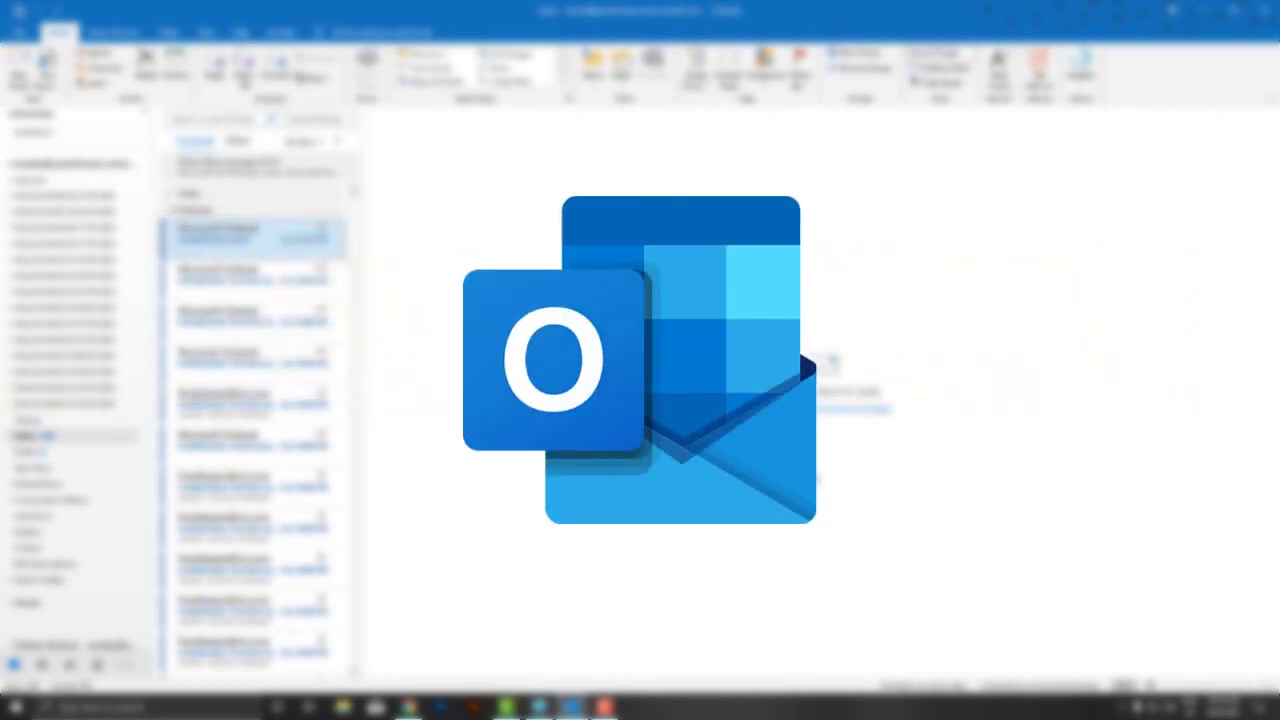
Launch Outlook's Import/Export wizard from File > Open & Export
{"action": "left_click", "coordinate": [14, 32]}
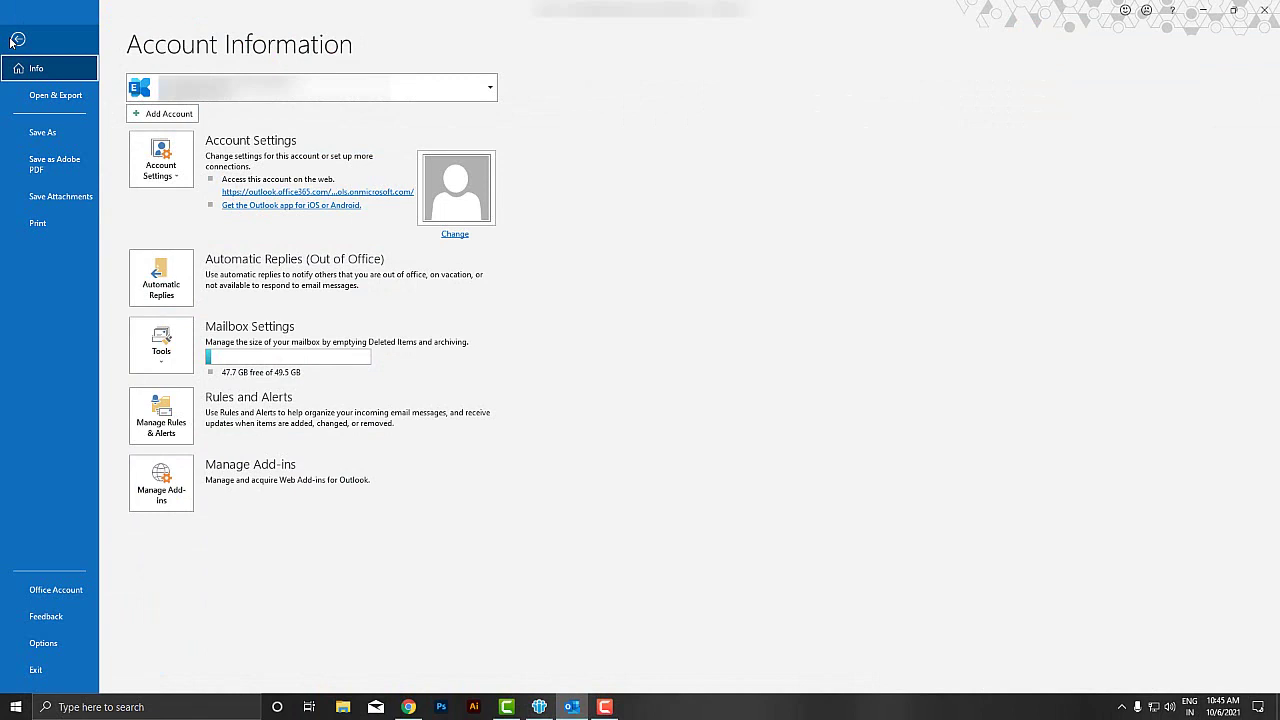
{"action": "left_click", "coordinate": [40, 98]}
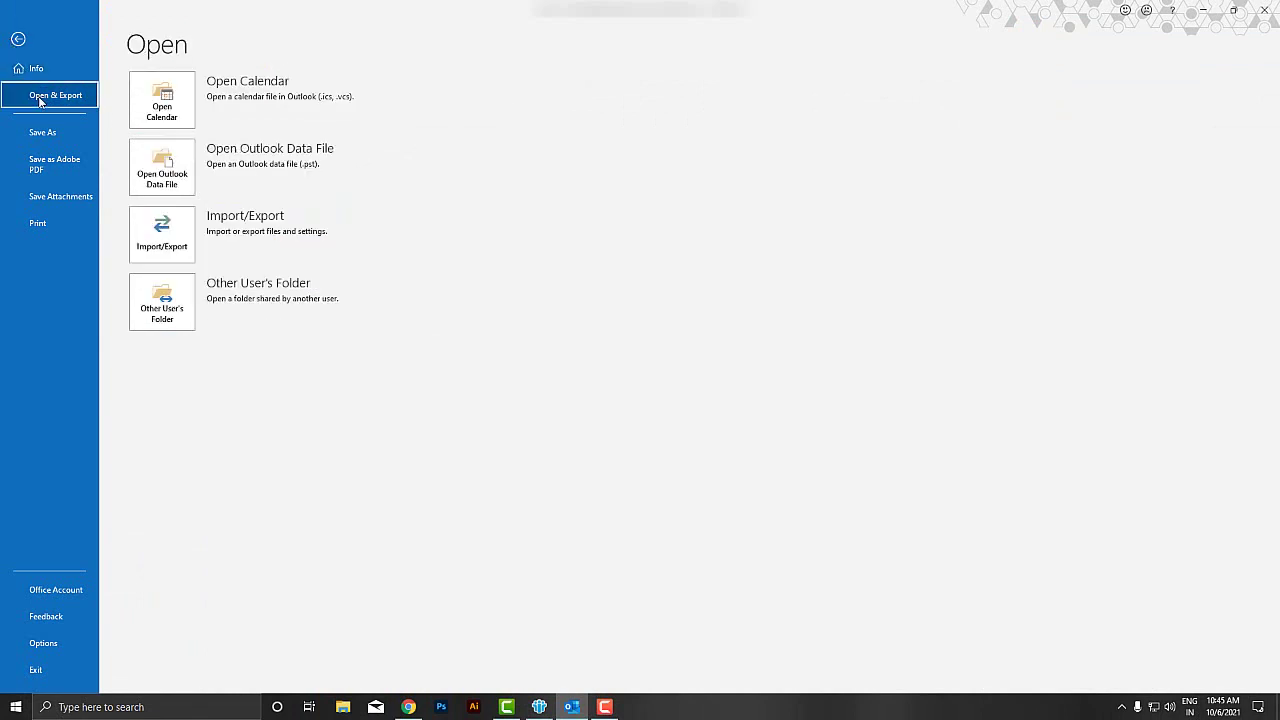
{"action": "left_click", "coordinate": [160, 243]}
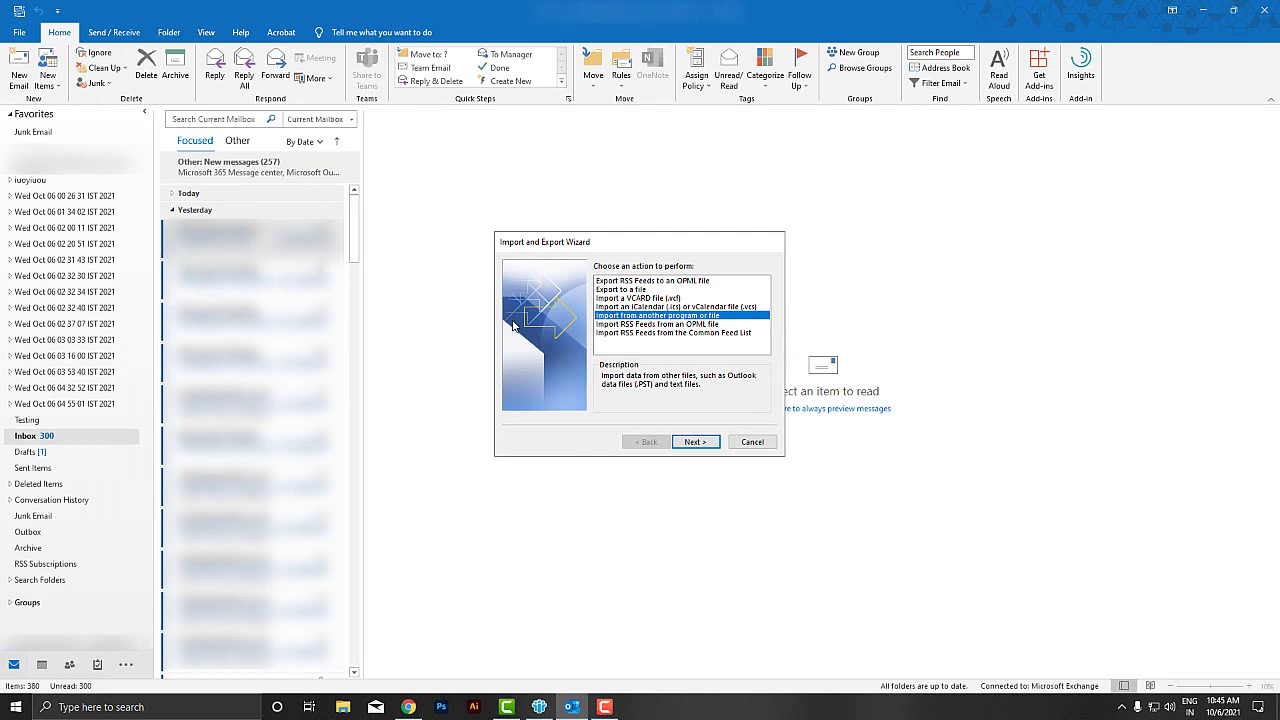
Choose a Comma Separated Values import and select testfile.csv from the Desktop
{"action": "left_click", "coordinate": [702, 444]}
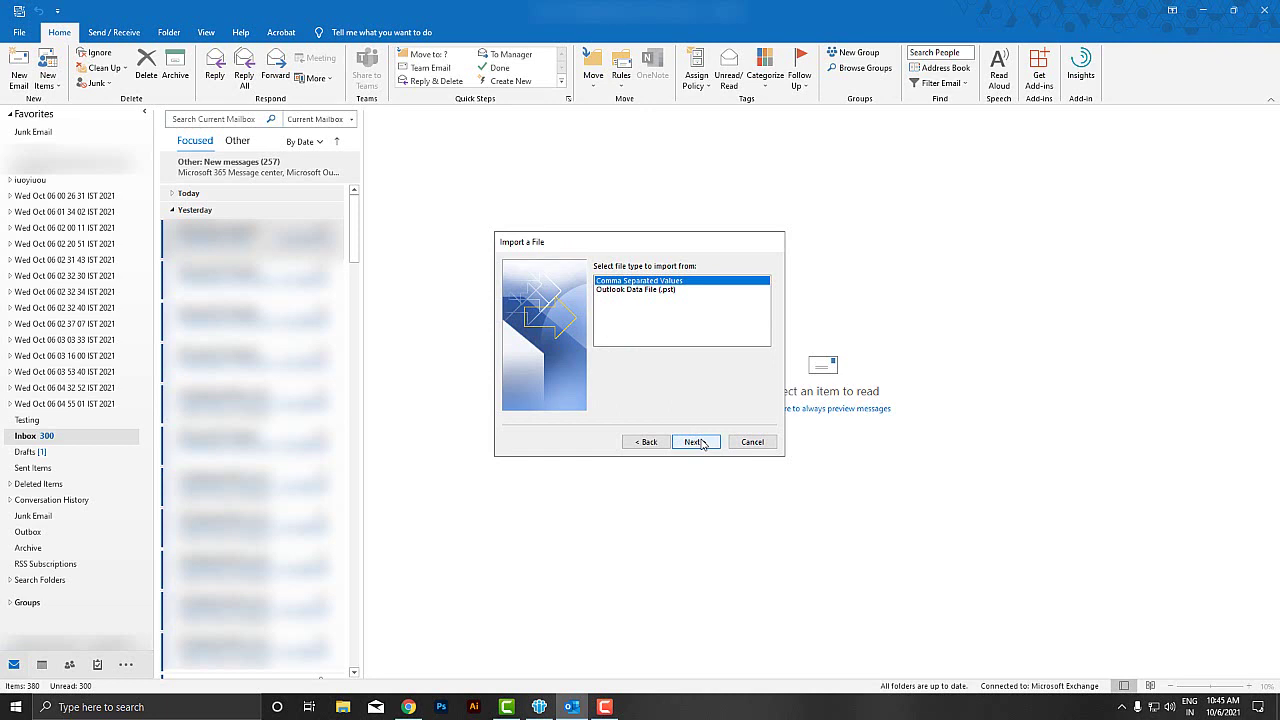
{"action": "left_click", "coordinate": [702, 444]}
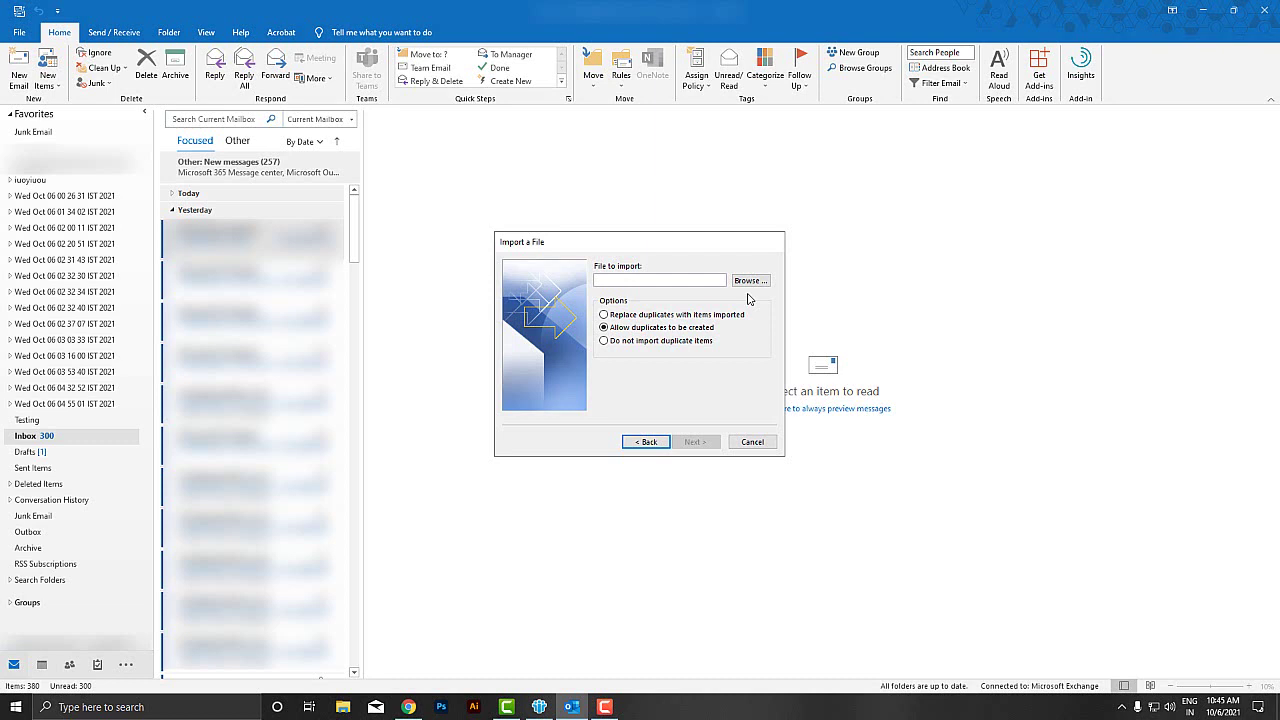
{"action": "left_click", "coordinate": [750, 280]}
{"action": "left_click", "coordinate": [550, 358]}
{"action": "left_click", "coordinate": [644, 350]}
{"action": "left_click", "coordinate": [1028, 591]}
Import testfile.csv into the Inbox folder, with its import action ticked
{"action": "left_click", "coordinate": [705, 444]}
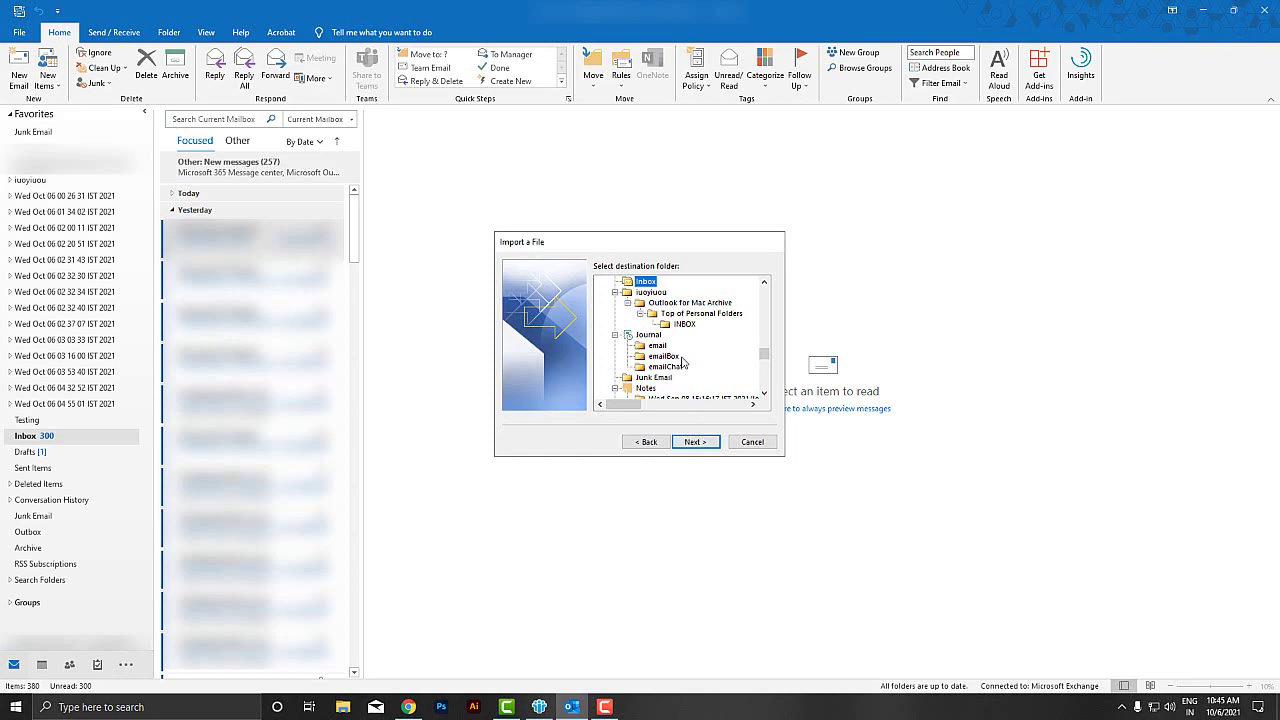
{"action": "left_click", "coordinate": [697, 442]}
{"action": "left_click", "coordinate": [516, 282]}
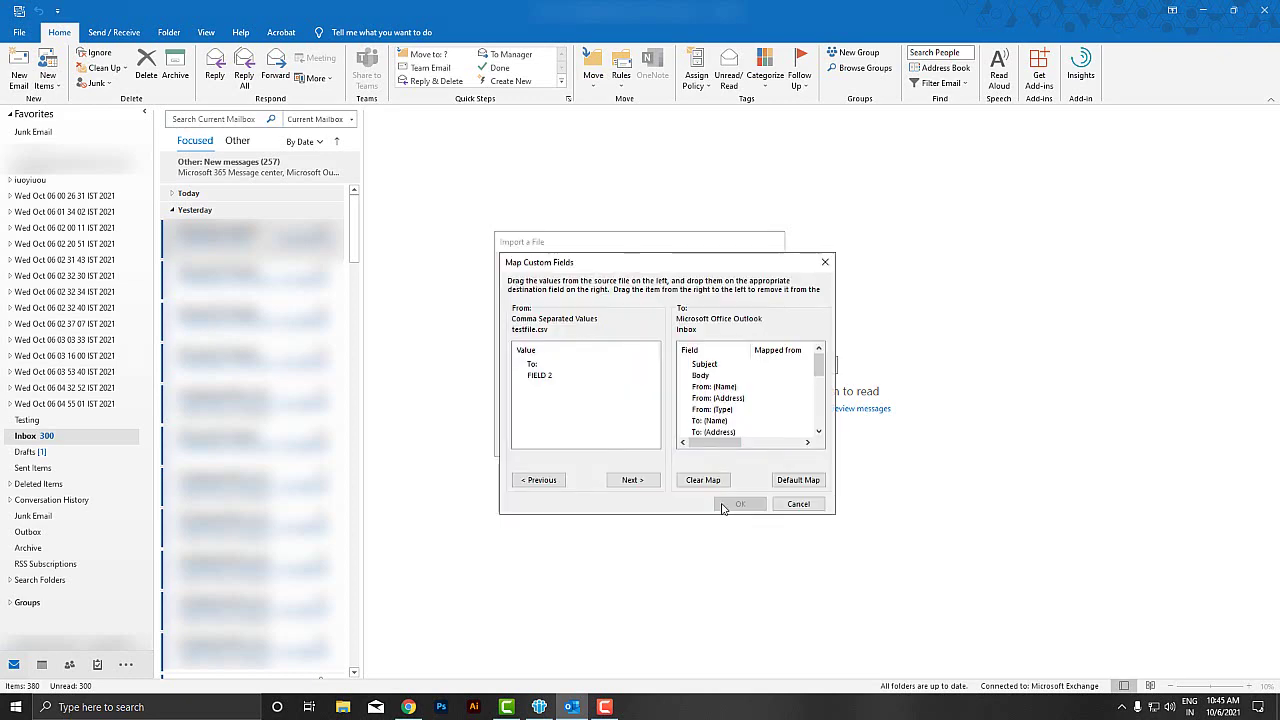
{"action": "left_click", "coordinate": [818, 264]}
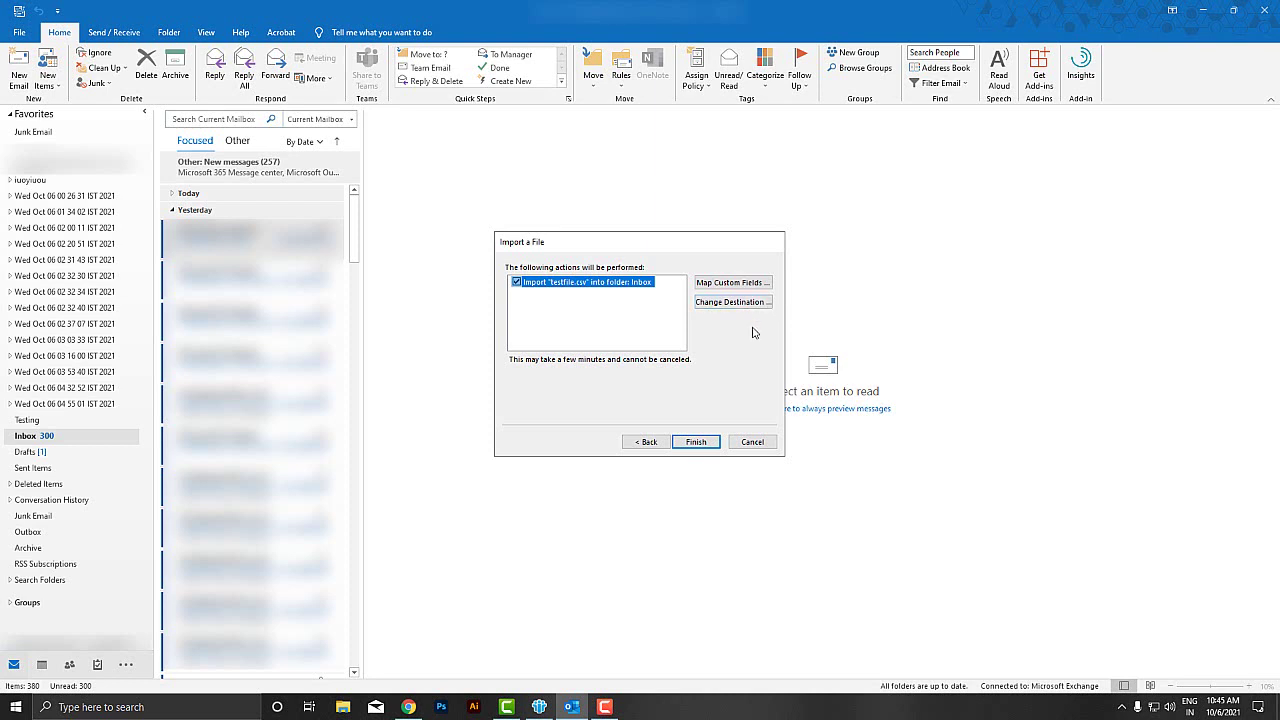
{"action": "left_click", "coordinate": [697, 442]}
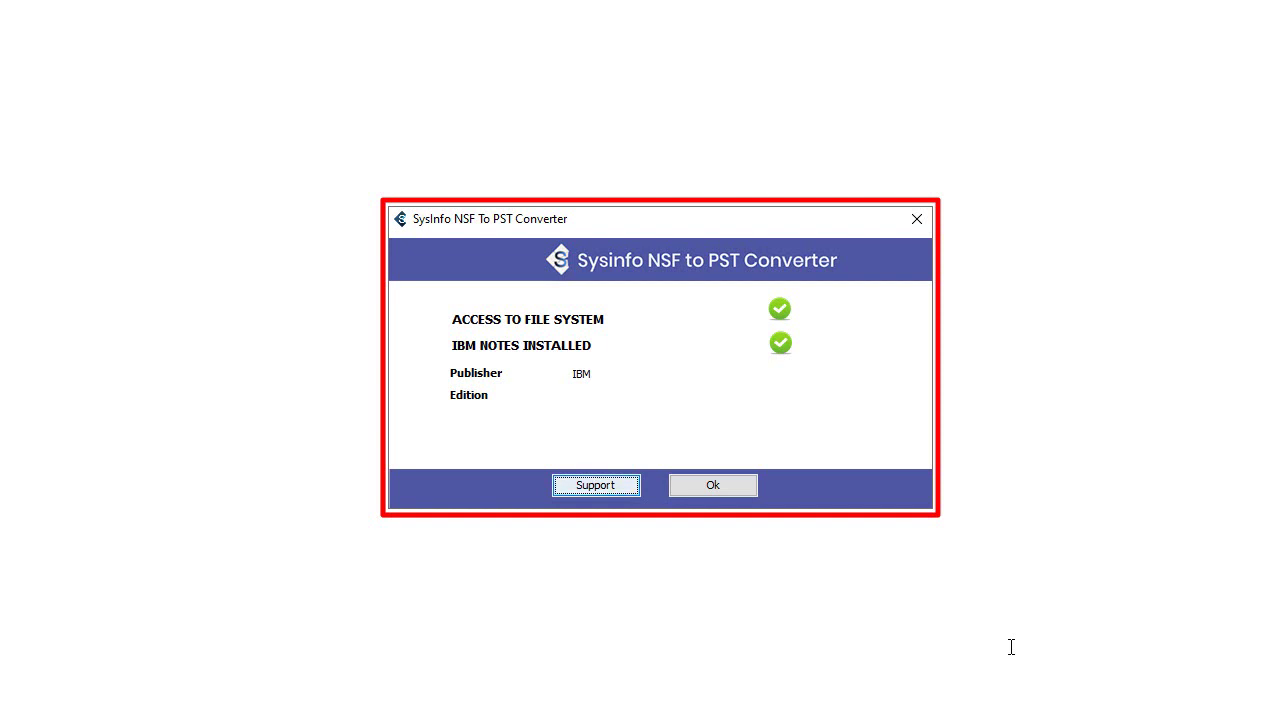
Dismiss the startup check and load the Desktop file testnsf 1 into the converter
{"action": "left_click", "coordinate": [738, 490]}
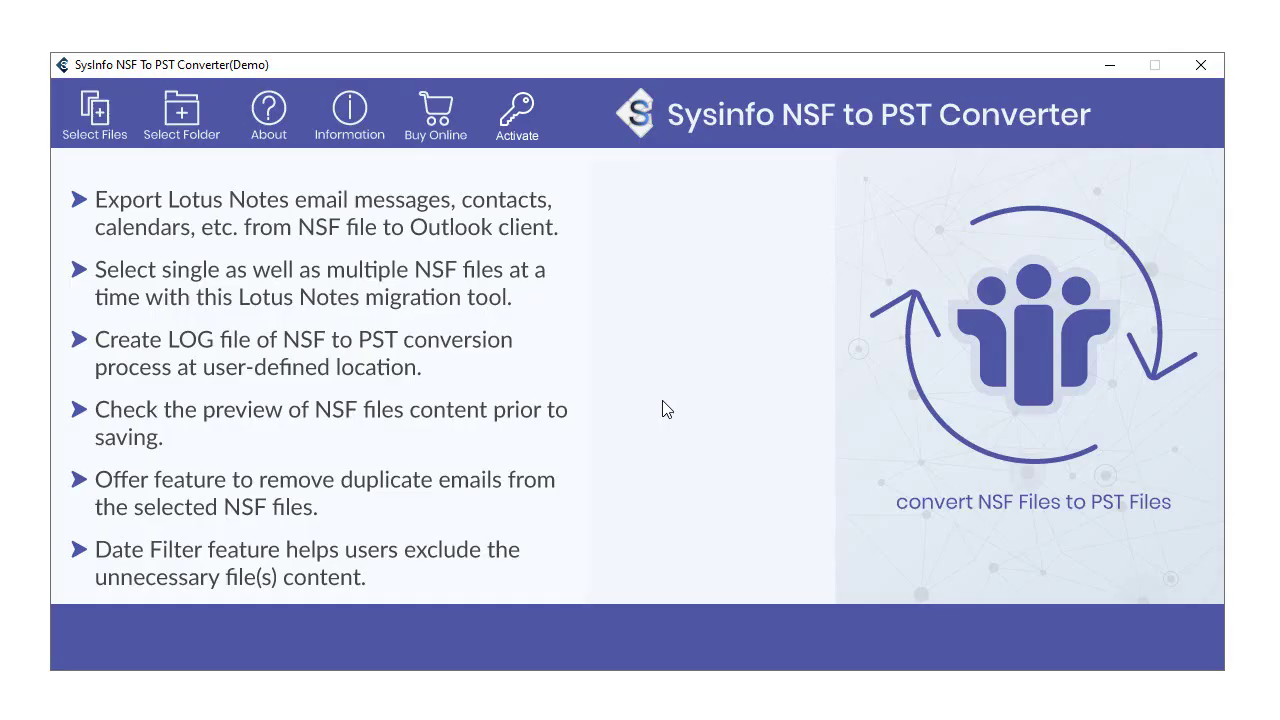
{"action": "left_click", "coordinate": [108, 134]}
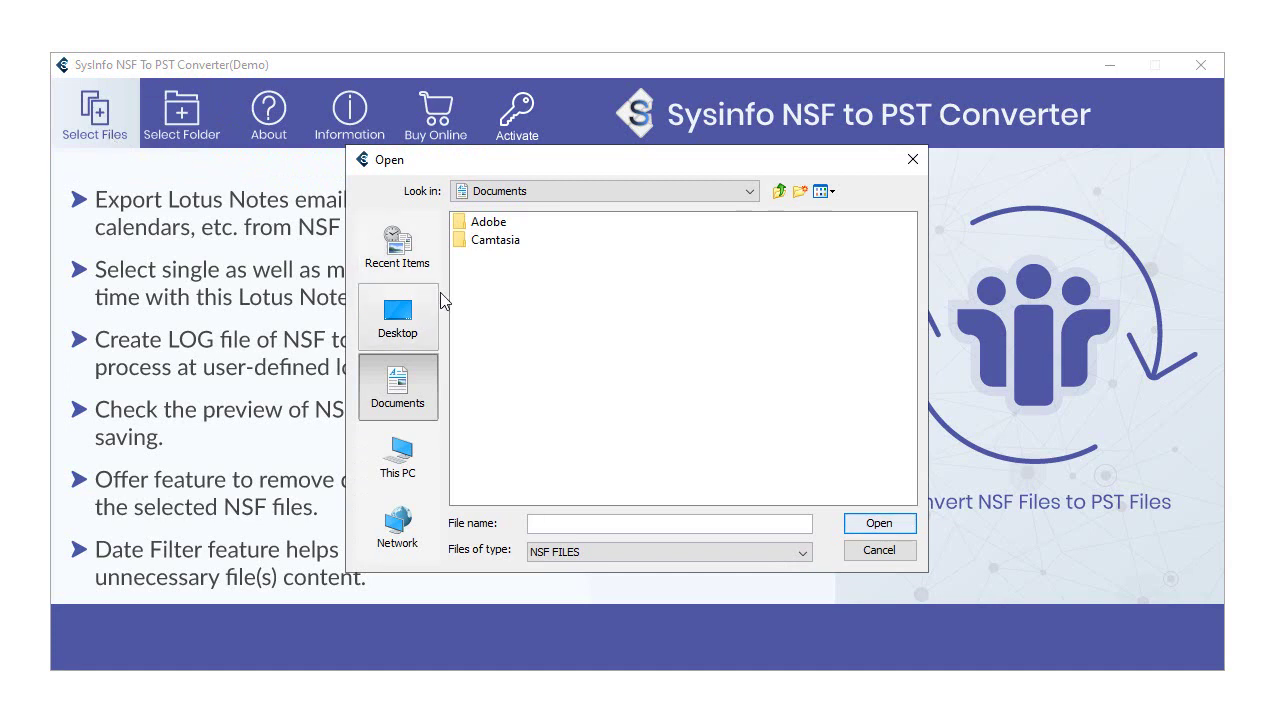
{"action": "left_click", "coordinate": [424, 320]}
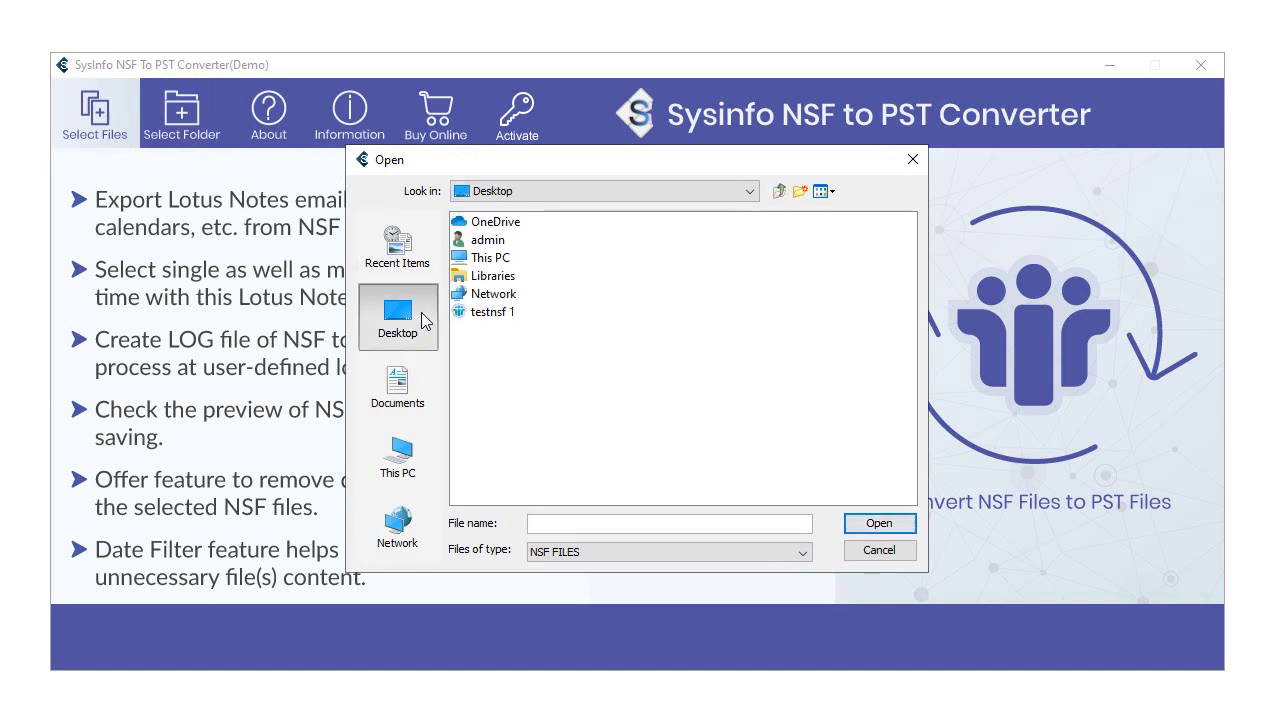
{"action": "left_click", "coordinate": [490, 313]}
{"action": "left_click", "coordinate": [893, 523]}
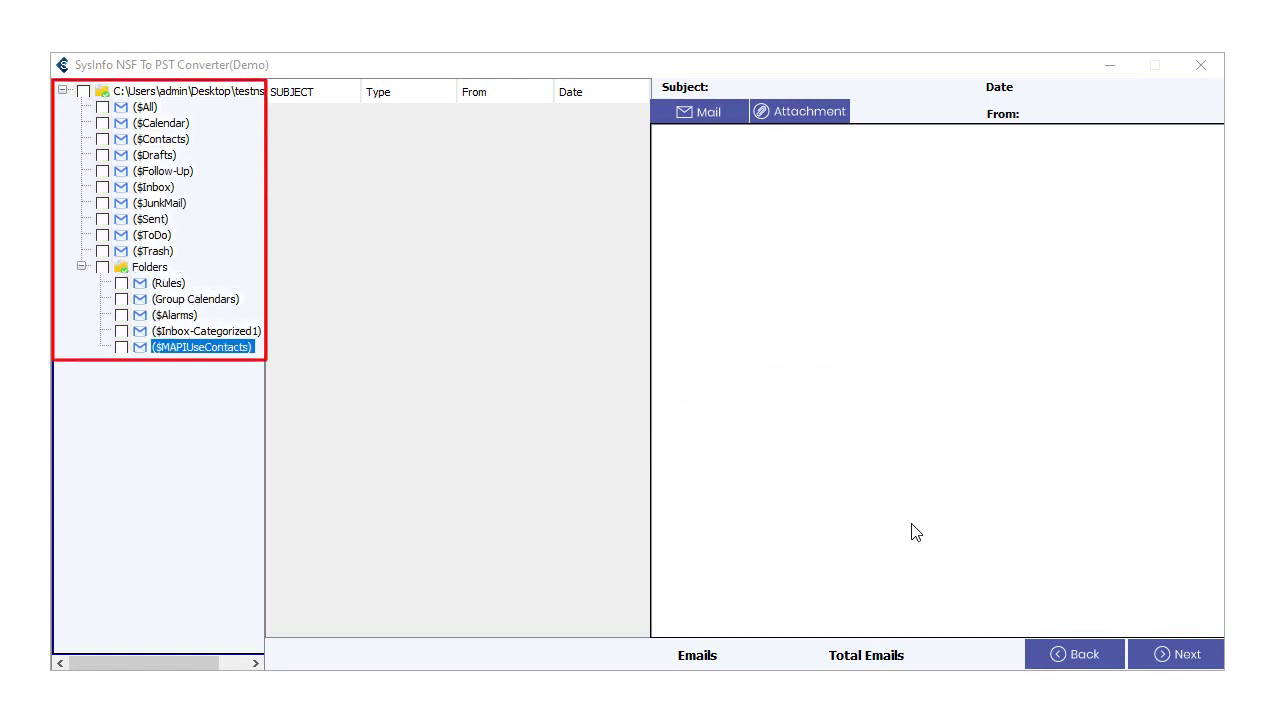
Tick the ($All) folder with its 2 emails and continue to the export options
{"action": "left_click", "coordinate": [102, 107]}
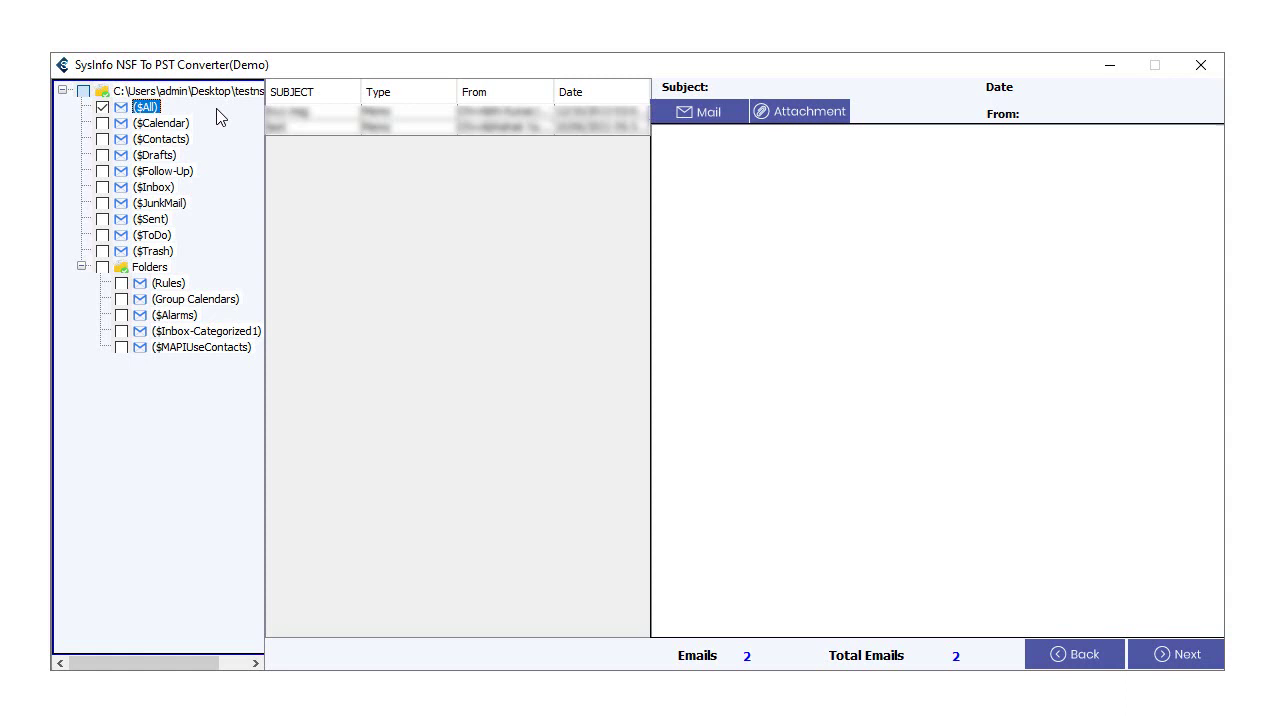
{"action": "left_click", "coordinate": [1186, 654]}
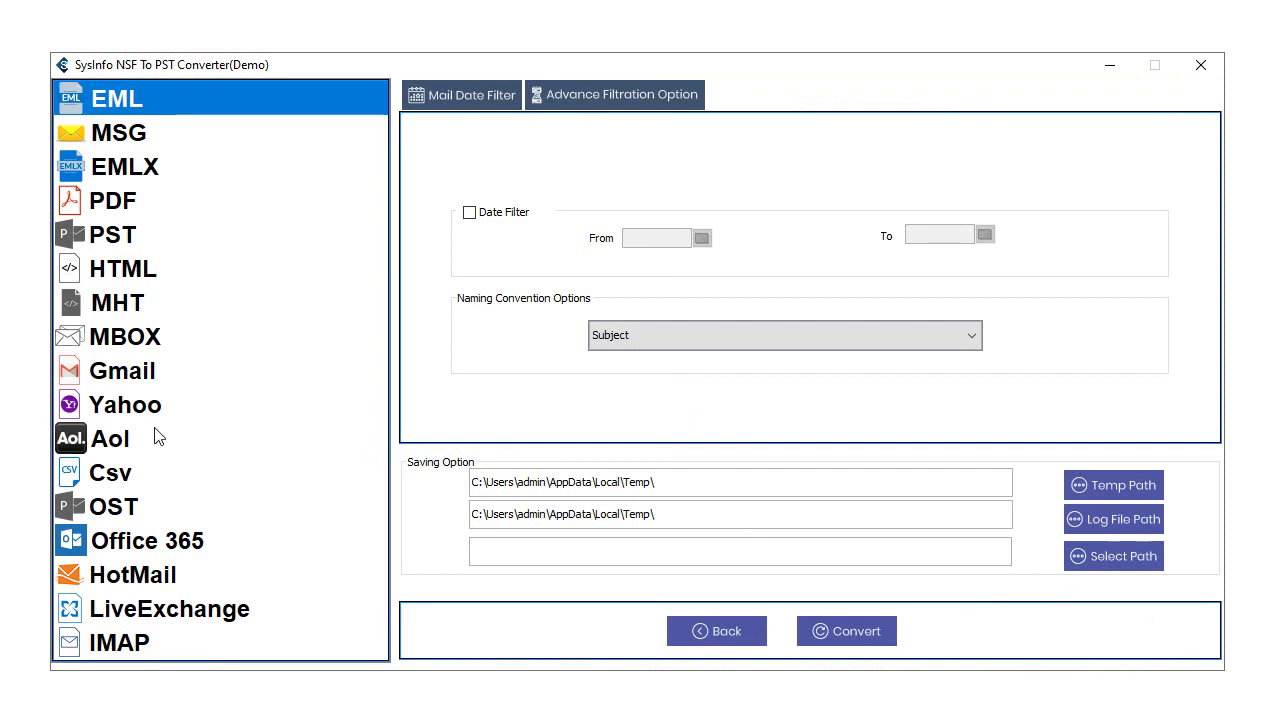
Choose PST output, enable the date filter, keep Subject naming, and show advanced filtration options
{"action": "left_click", "coordinate": [122, 243]}
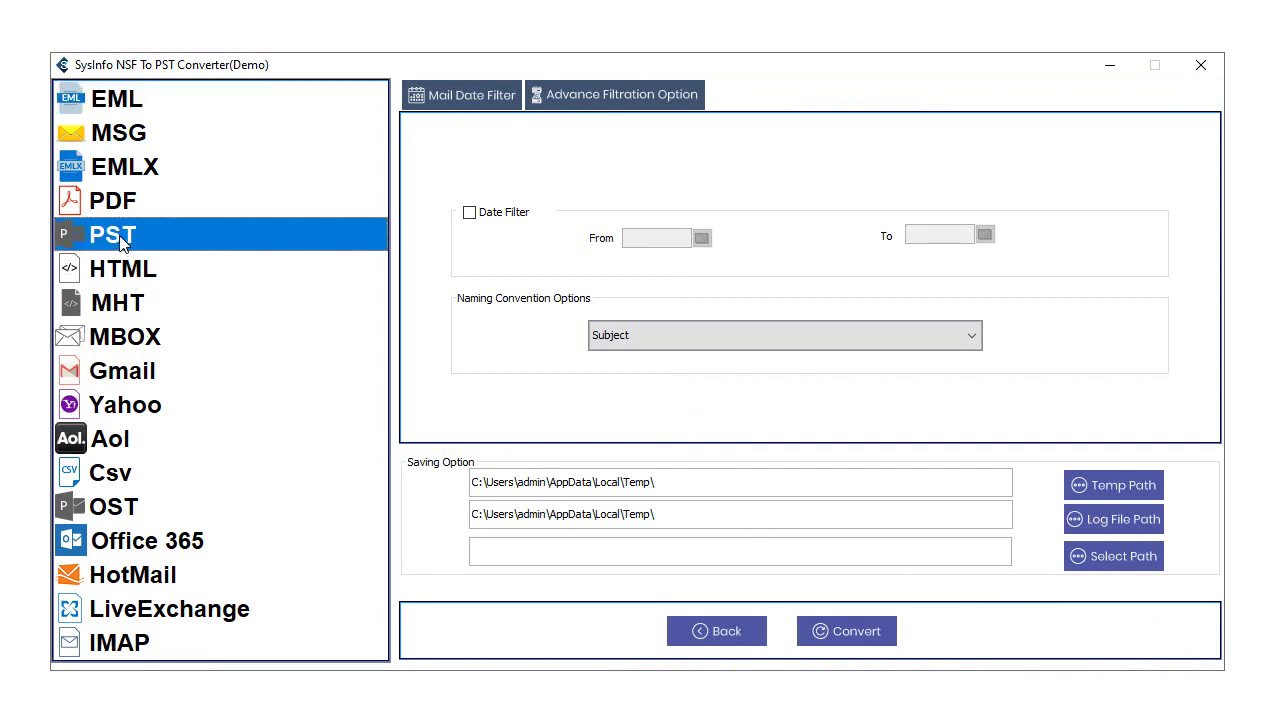
{"action": "left_click", "coordinate": [469, 213]}
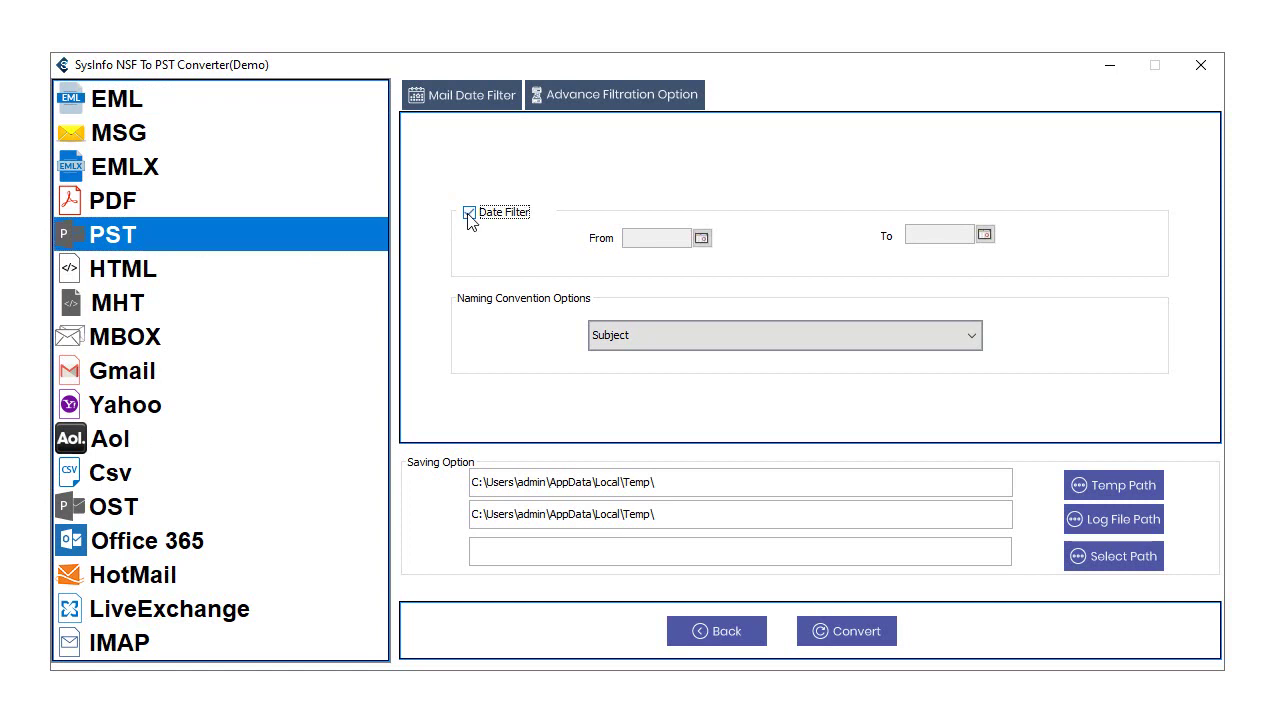
{"action": "left_click", "coordinate": [702, 238]}
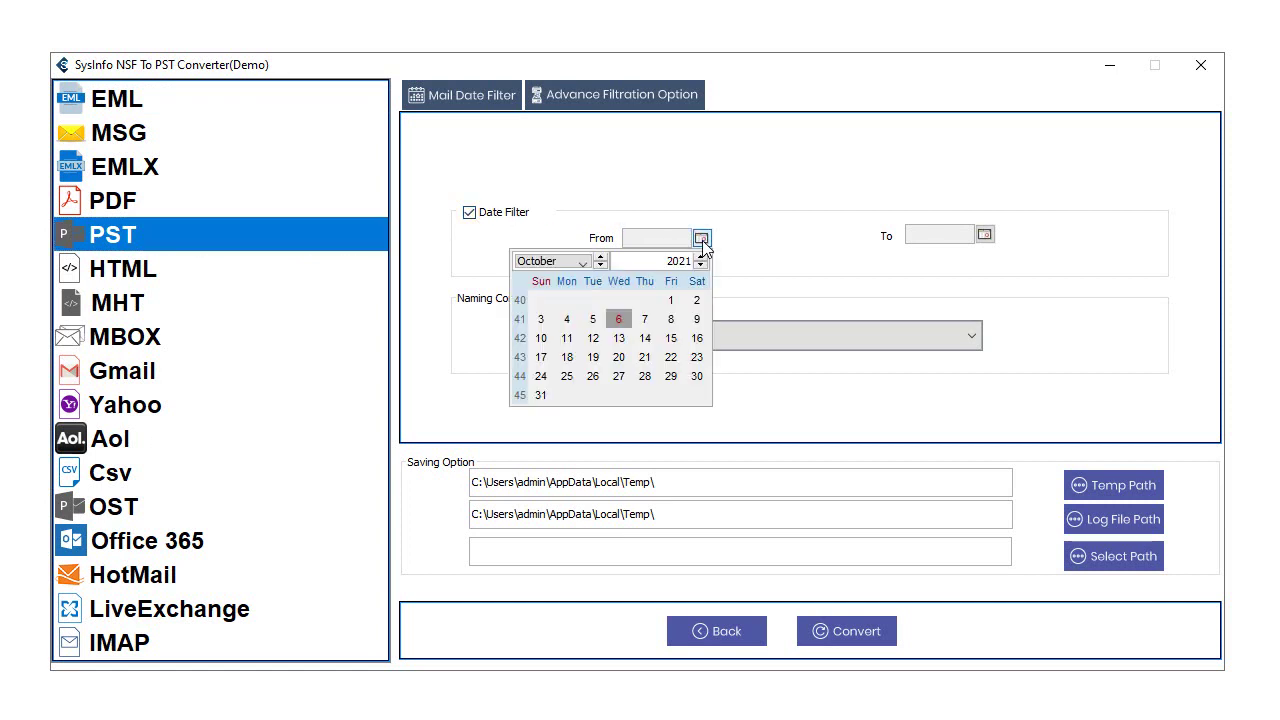
{"action": "left_click", "coordinate": [986, 236]}
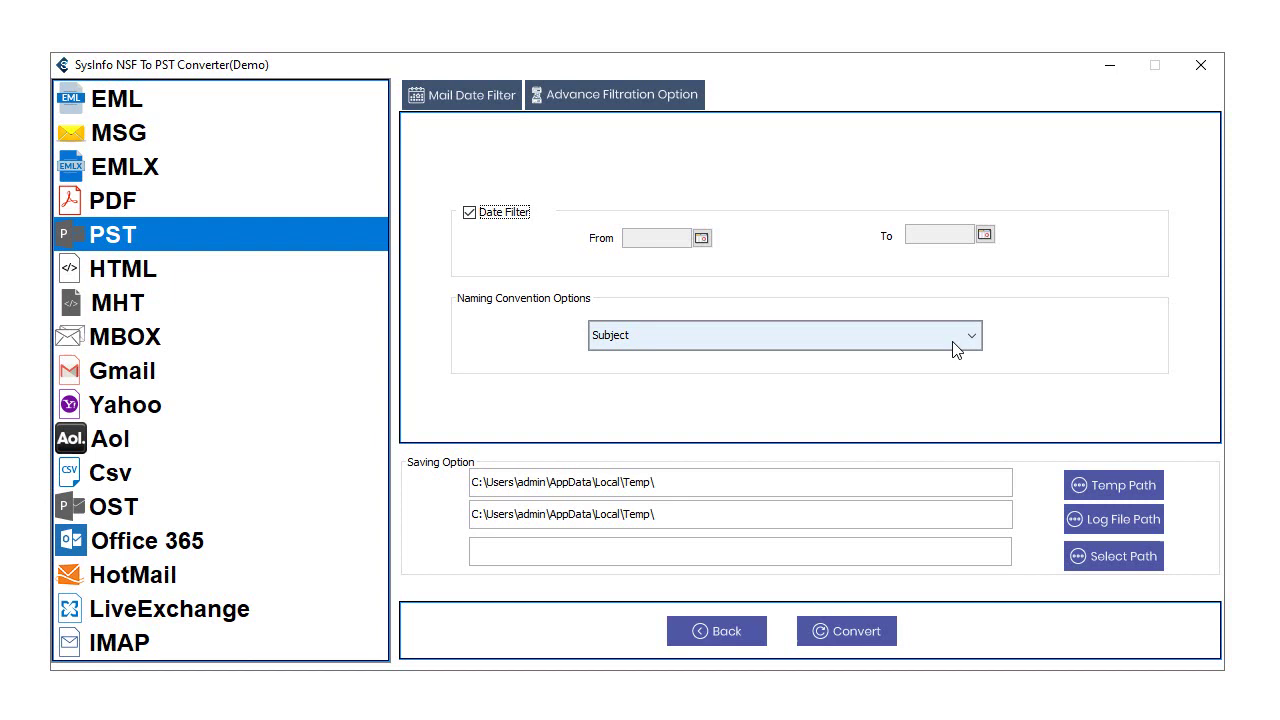
{"action": "left_click", "coordinate": [955, 348]}
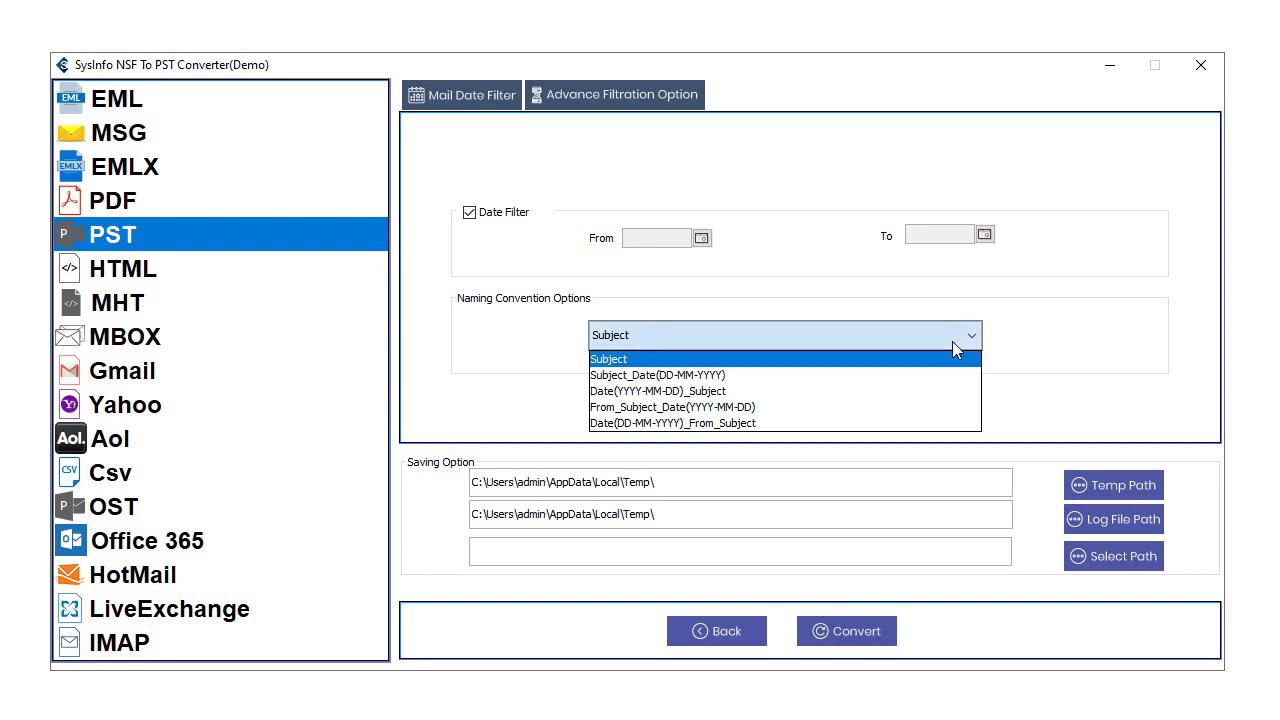
{"action": "left_click", "coordinate": [952, 342]}
{"action": "left_click", "coordinate": [660, 104]}
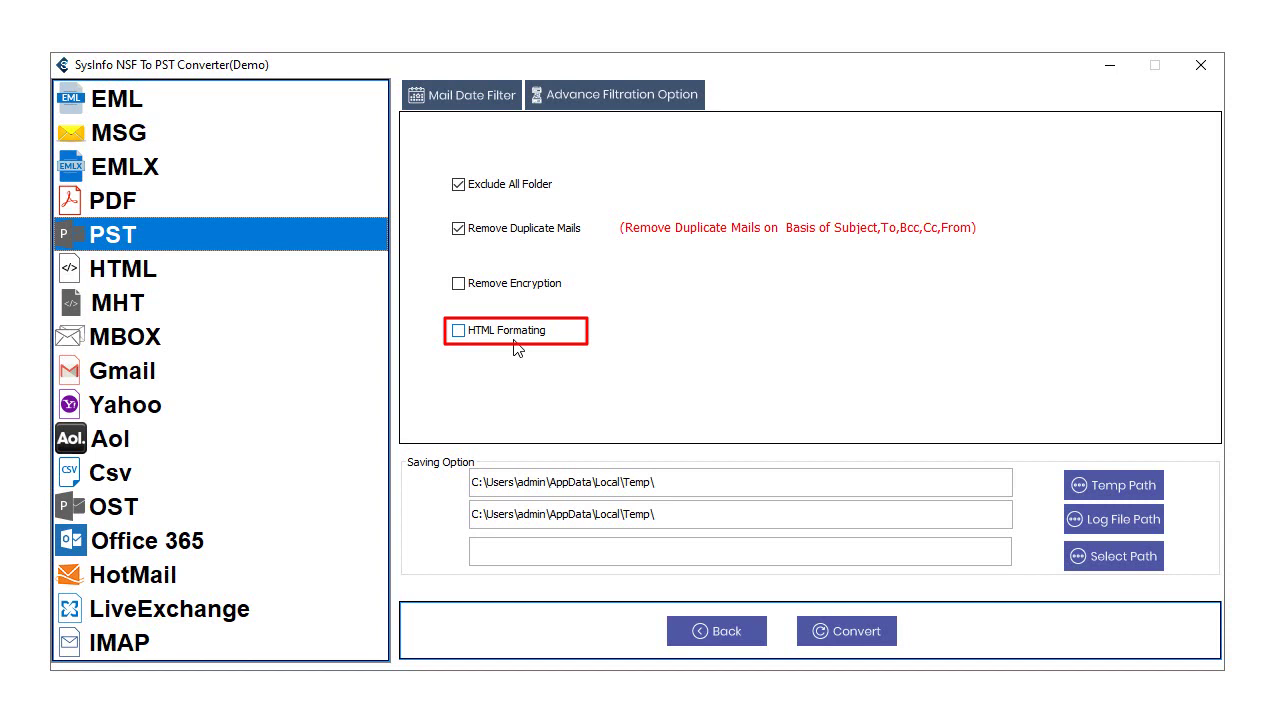
Set the Documents folder as the PST save path and start the conversion
{"action": "left_click", "coordinate": [1112, 556]}
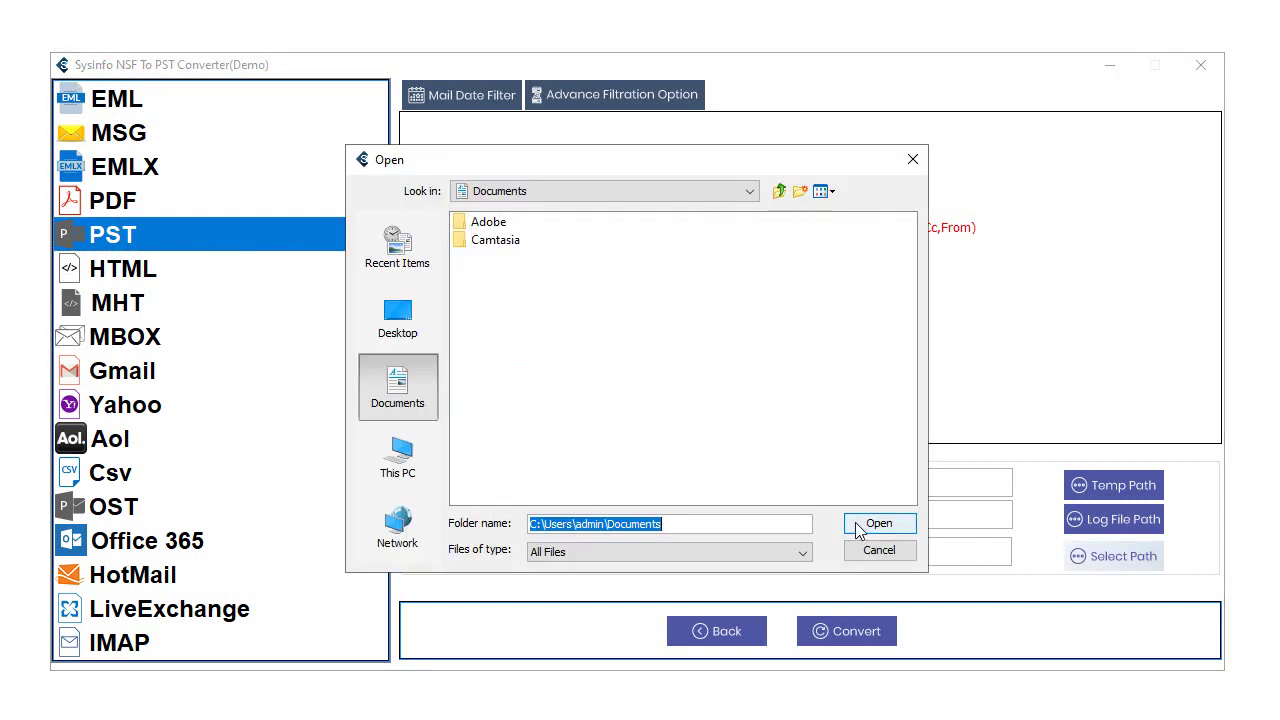
{"action": "left_click", "coordinate": [860, 526]}
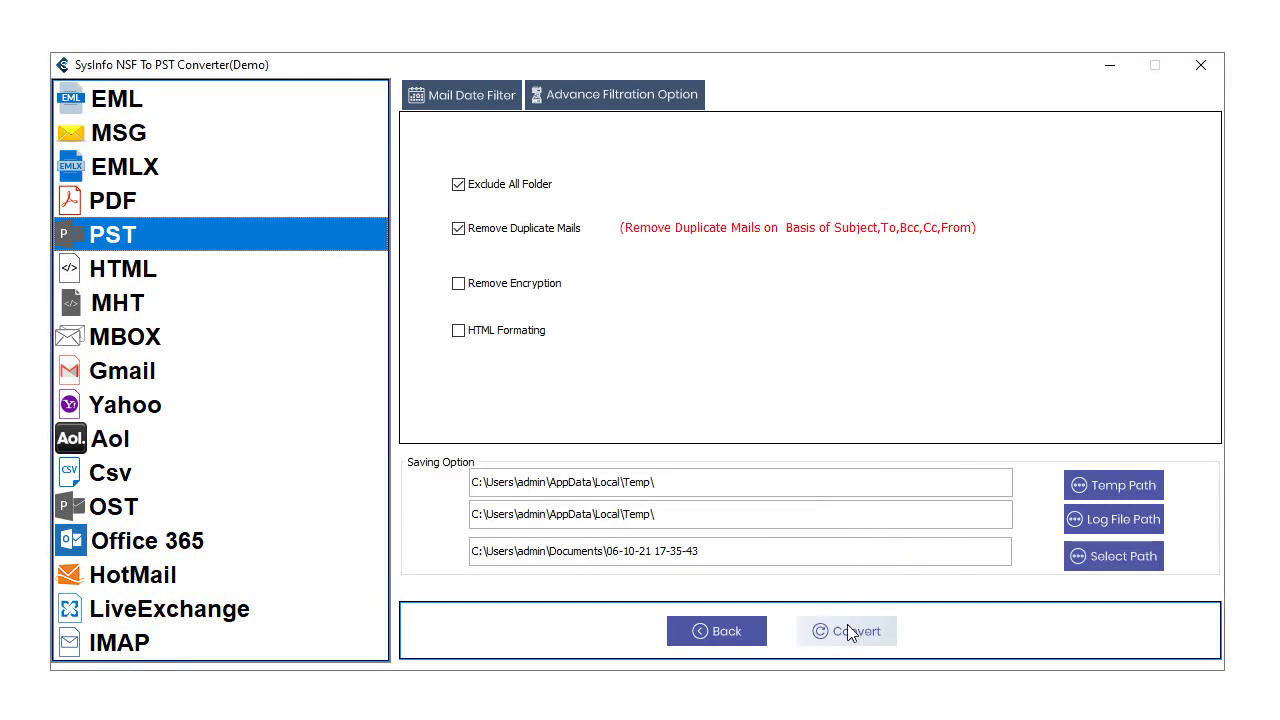
{"action": "left_click", "coordinate": [847, 625]}
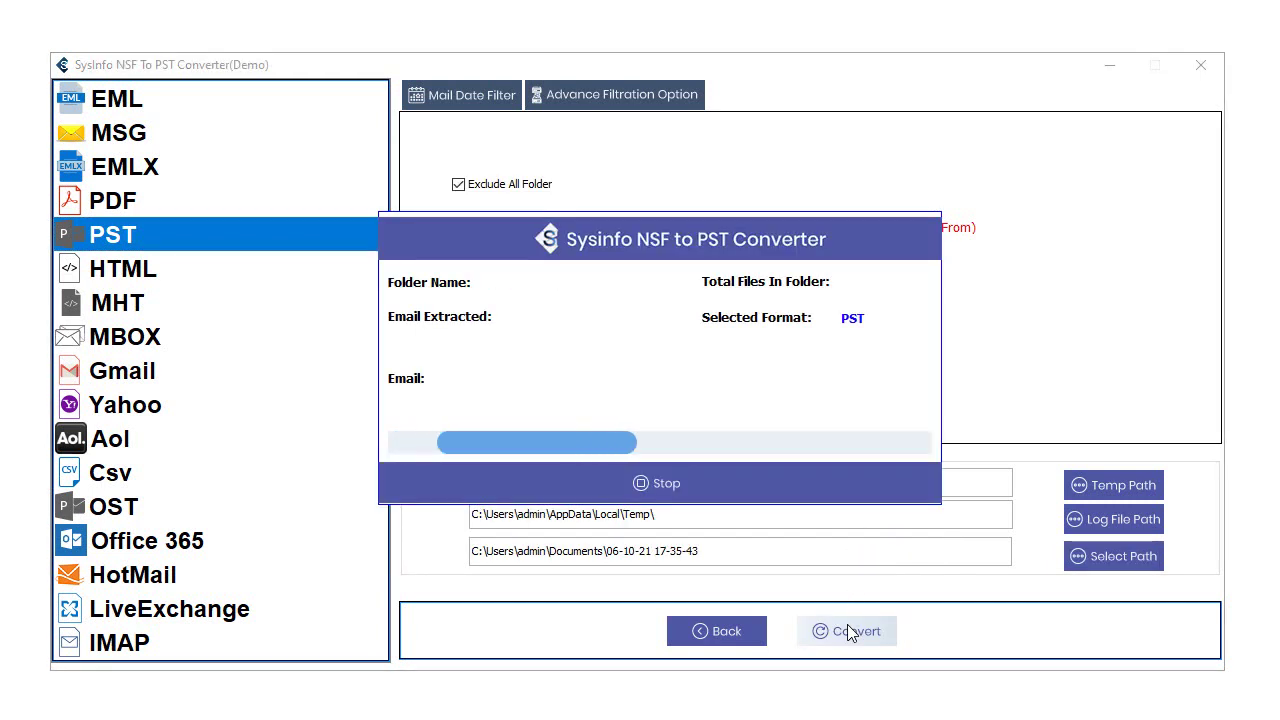